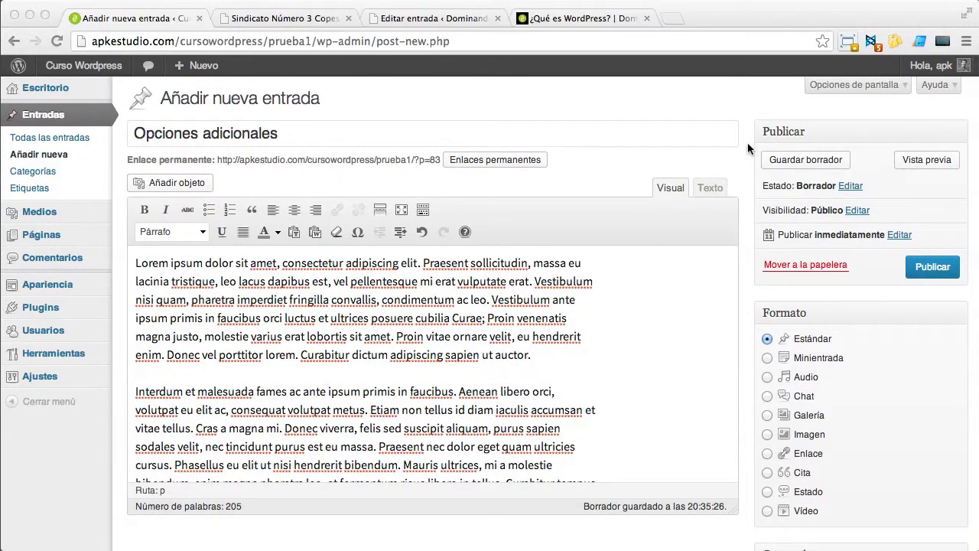
Step: Show the Extracto section through the screen options and place the cursor in its empty text field
click(784, 96)
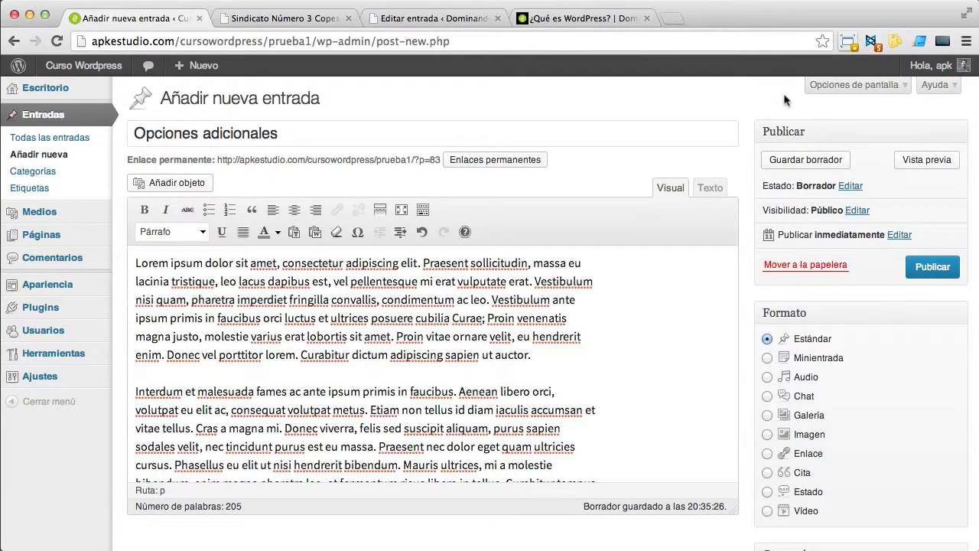
click(858, 90)
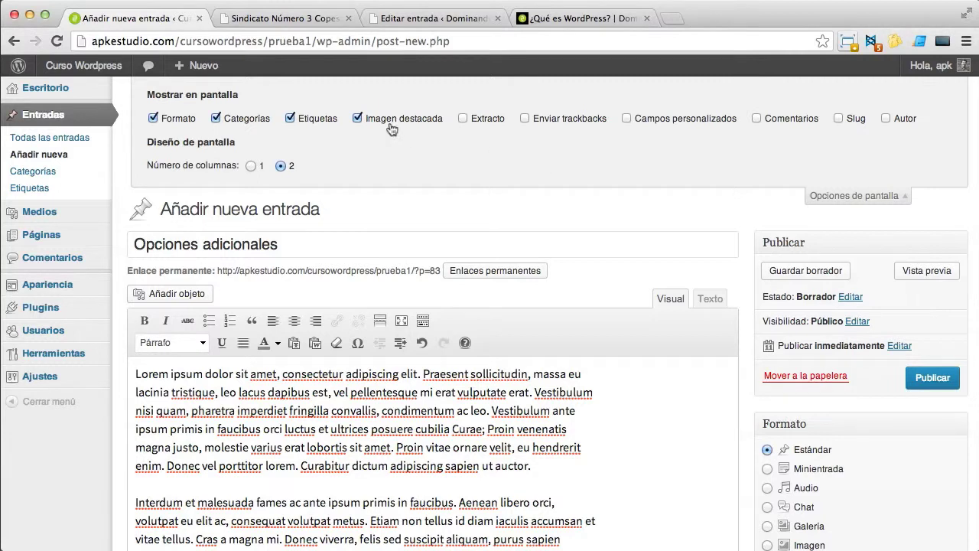
click(463, 119)
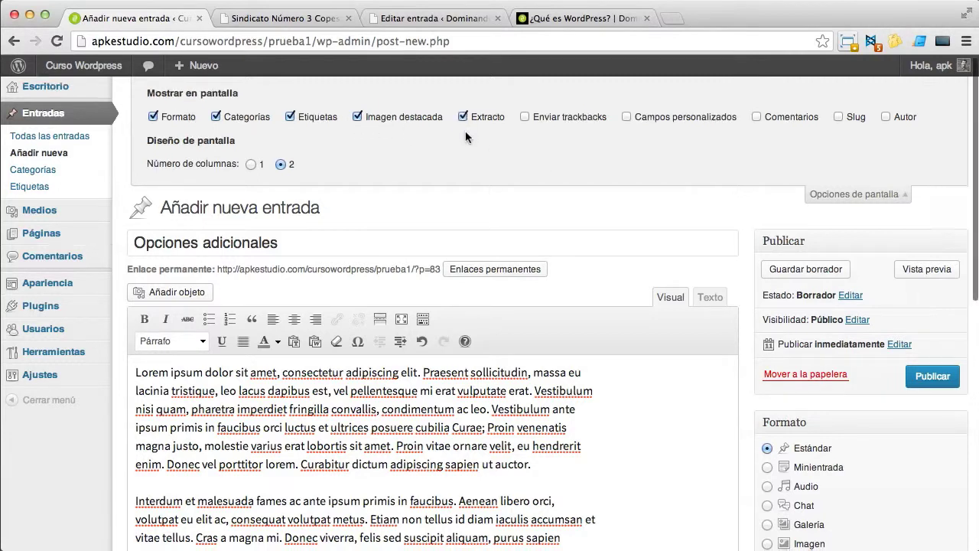
scroll(465, 131, down, 5)
click(168, 430)
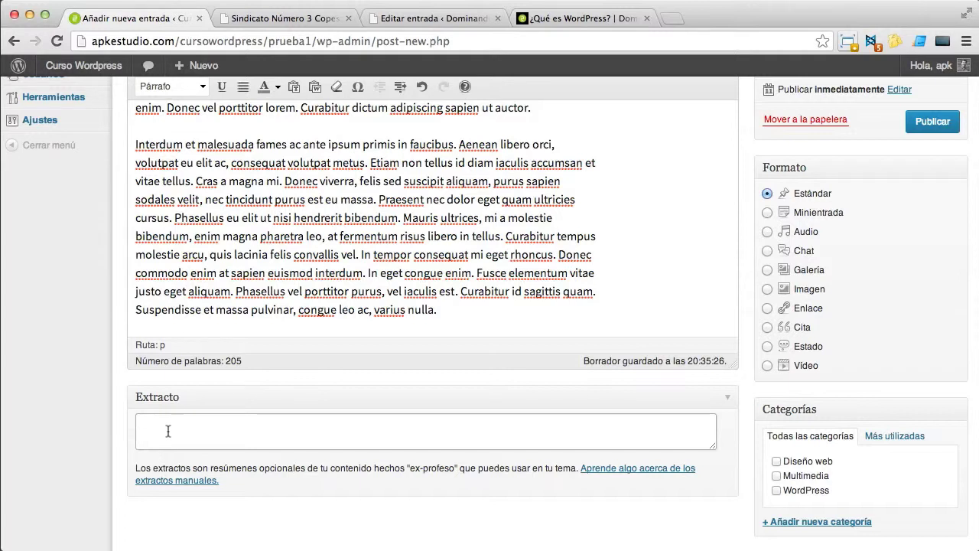
Step: Open the Curso Wordpress site in a new tab and look through its recent and older posts
mouse_move(80, 65)
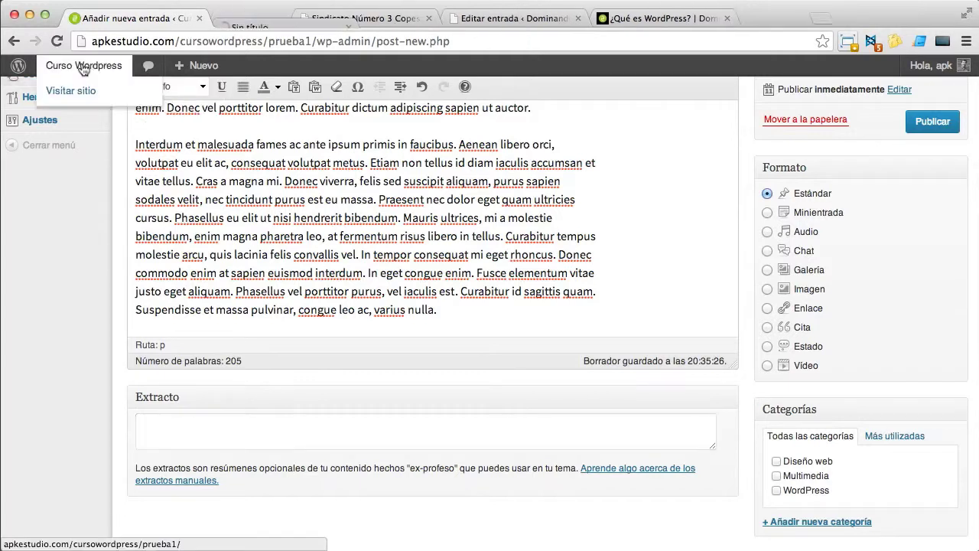
super+click(69, 88)
click(254, 18)
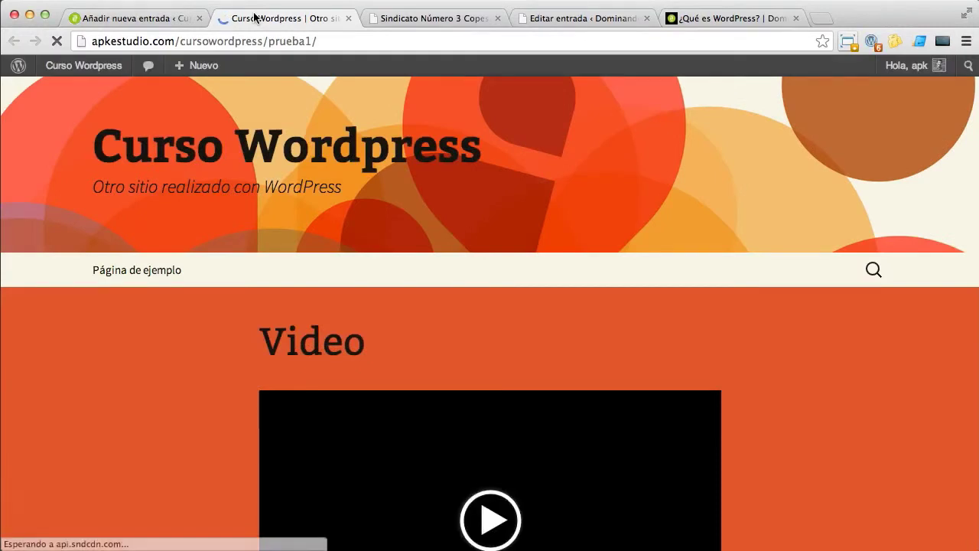
scroll(556, 177, down, 15)
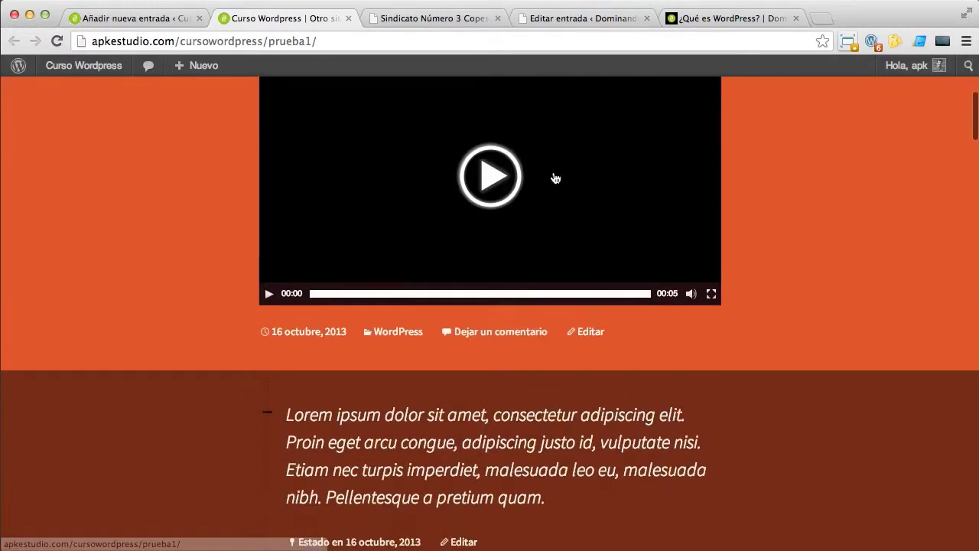
scroll(527, 222, down, 20)
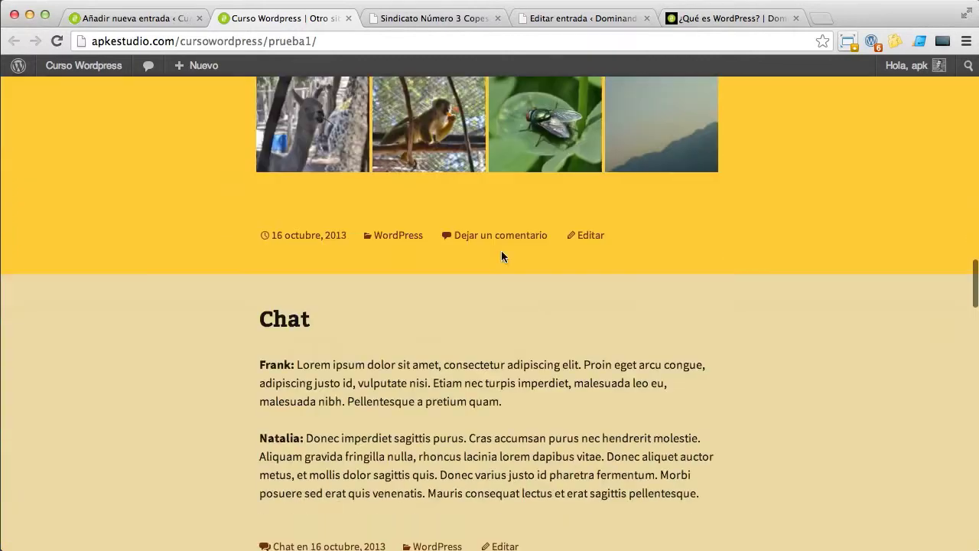
scroll(436, 329, down, 15)
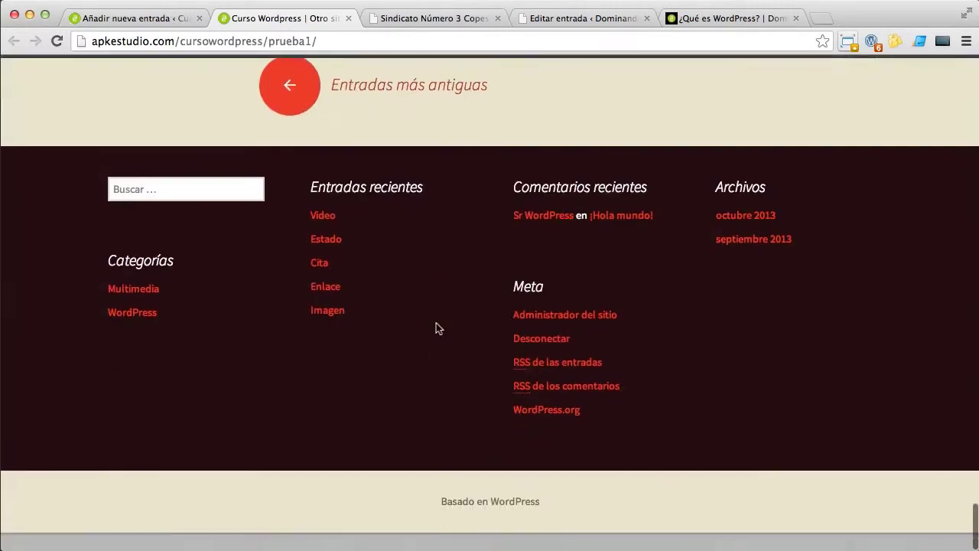
scroll(436, 329, up, 4)
click(367, 366)
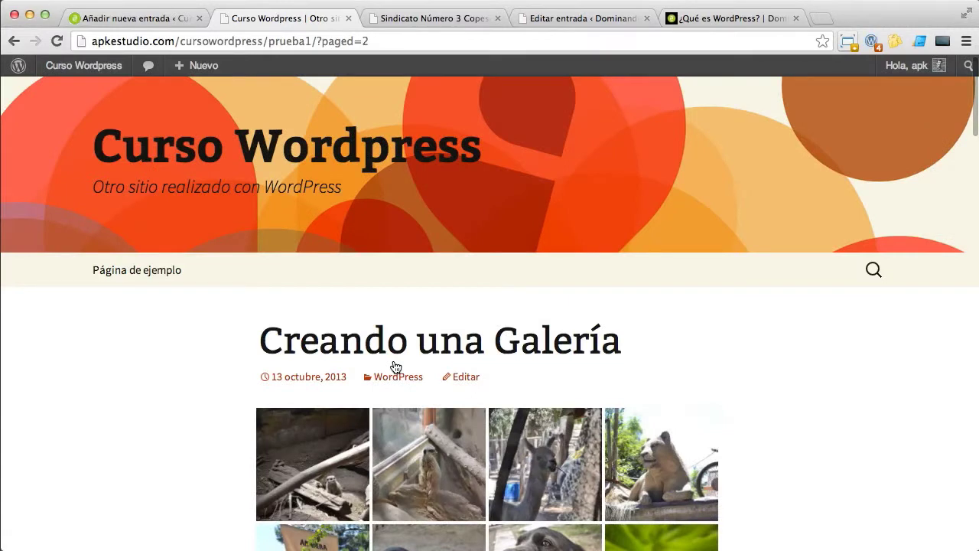
scroll(395, 367, down, 15)
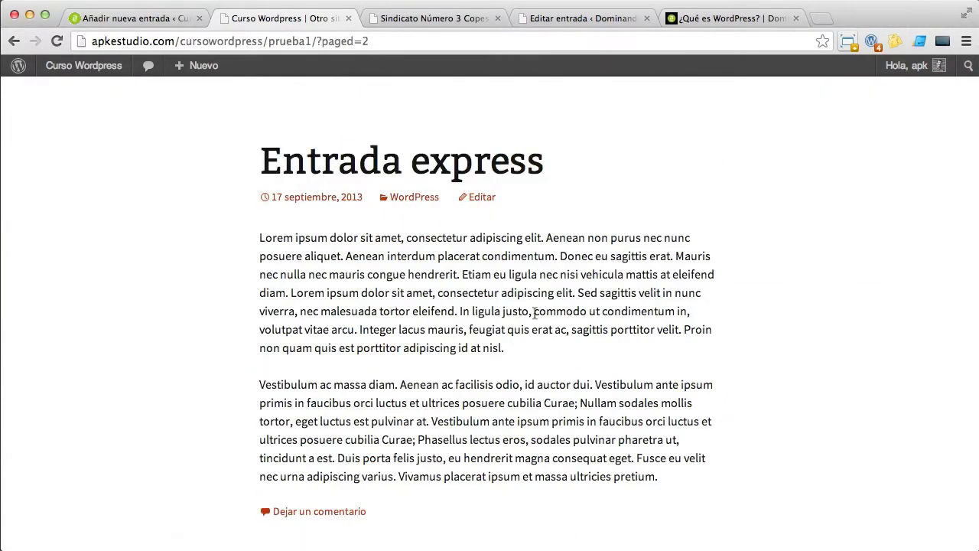
Step: Examine the summary of the "Marcha familiar en contra de las AFPs" article on the Sindicato Número 3 site
click(414, 22)
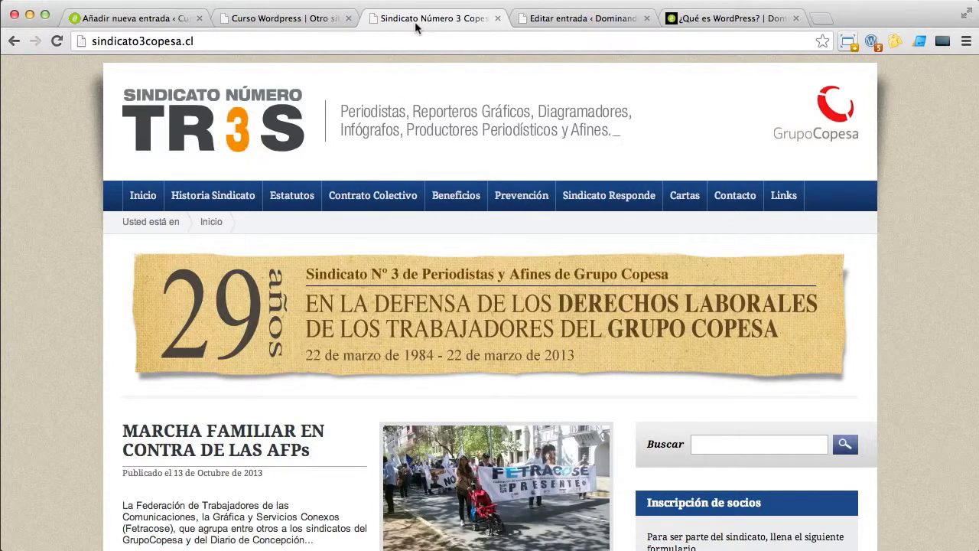
scroll(306, 306, down, 5)
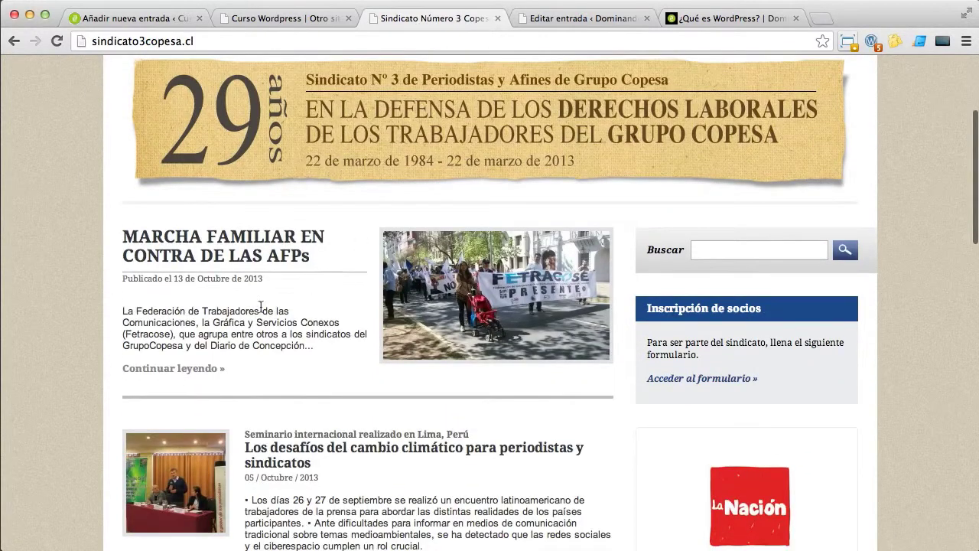
drag(120, 306, 282, 348)
click(341, 347)
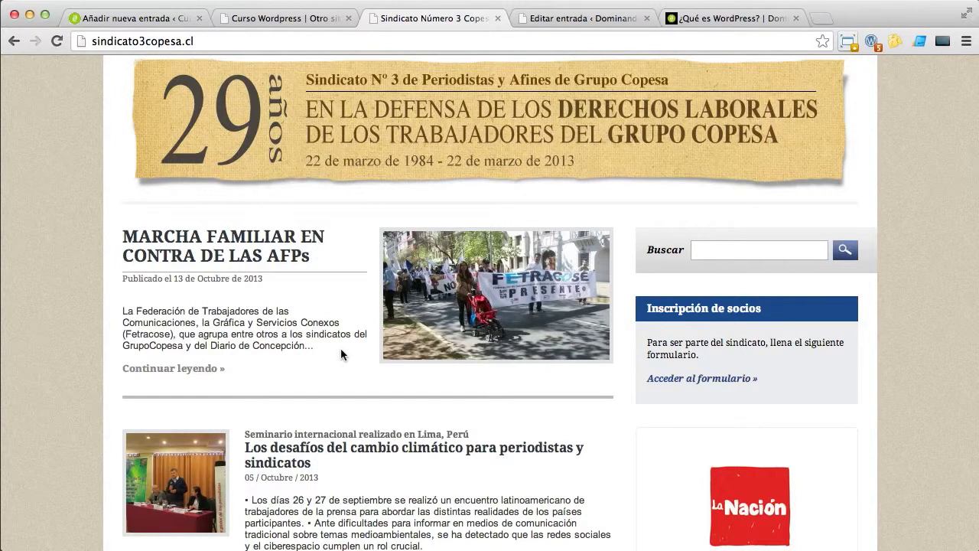
Step: Return to the new post, highlight its first paragraph, and place the cursor in the Extracto field
click(137, 18)
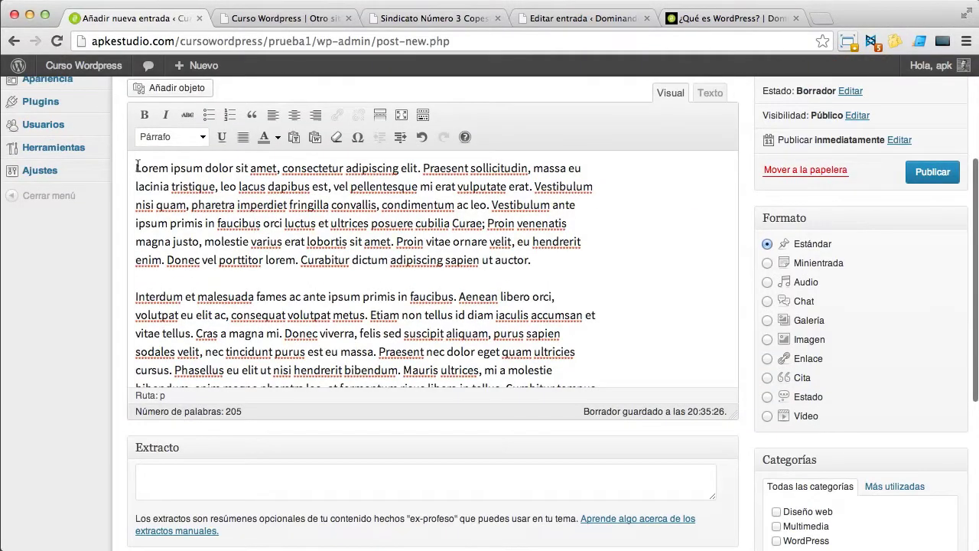
drag(136, 169, 489, 252)
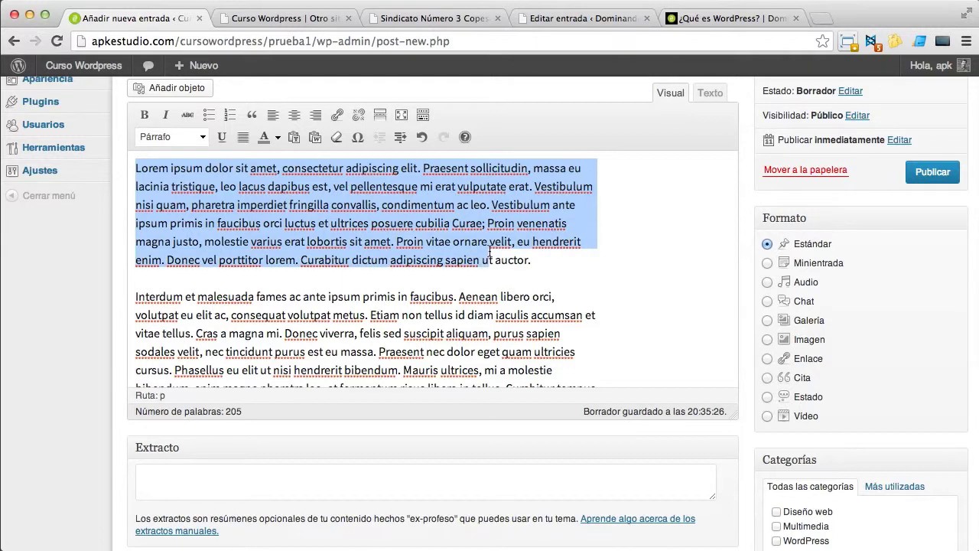
click(254, 478)
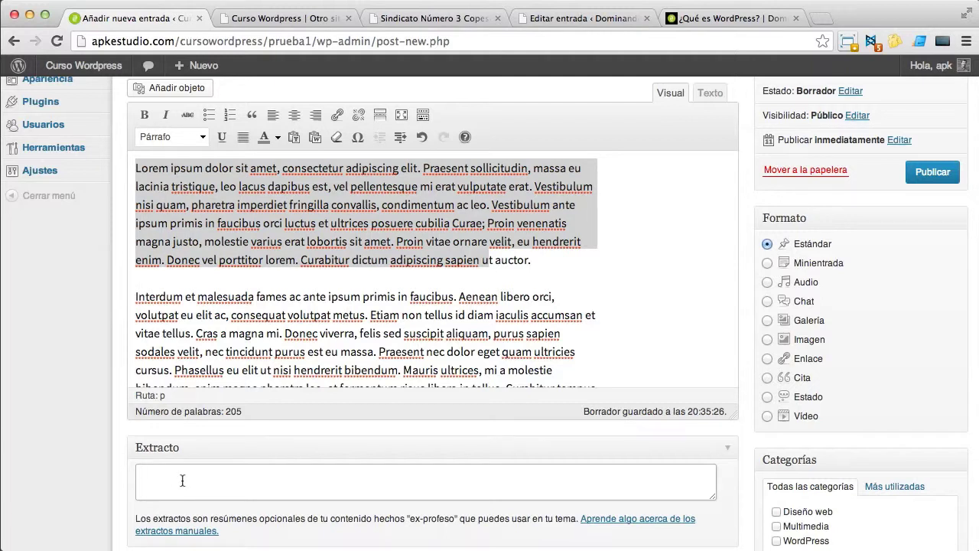
scroll(182, 480, down, 1)
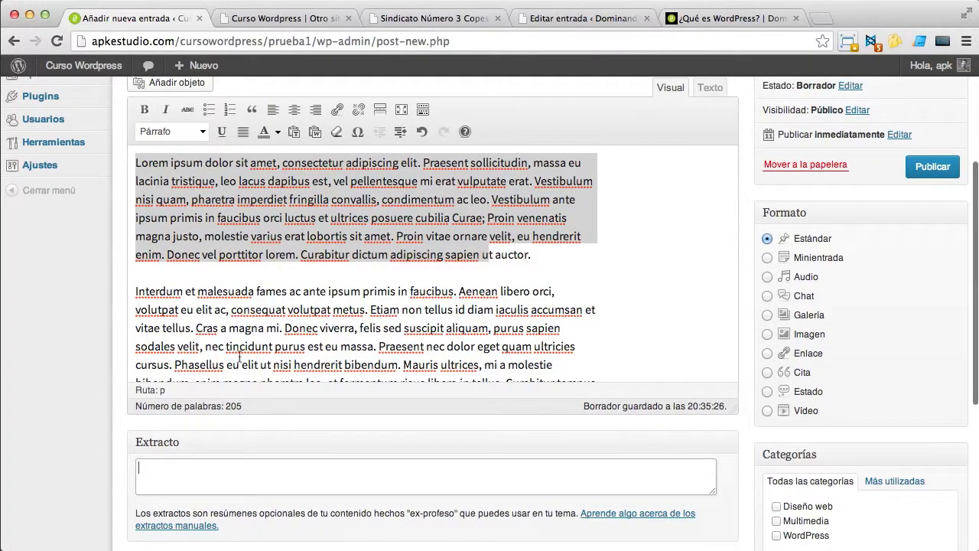
Step: Show the Enviar trackbacks section on the post editing page and place the cursor in its URL field
scroll(459, 230, up, 5)
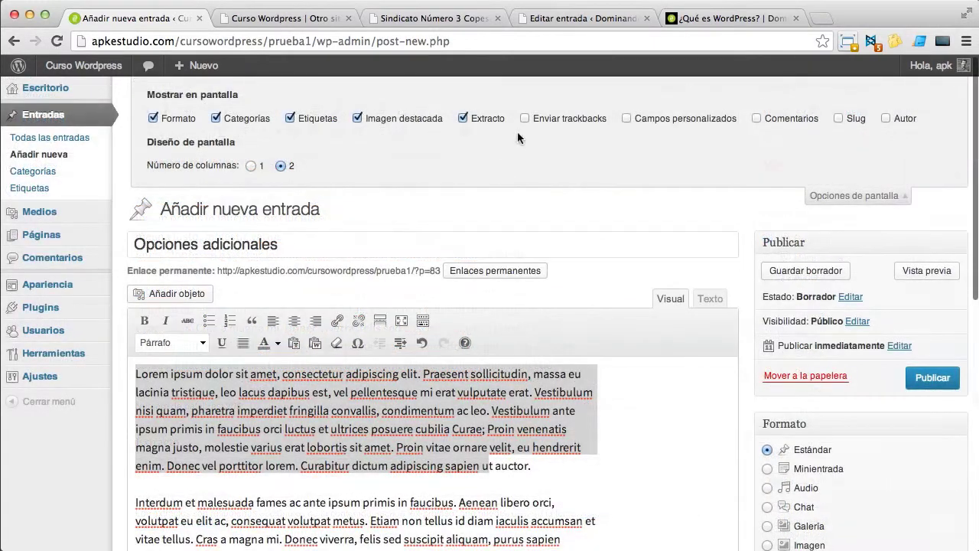
click(522, 118)
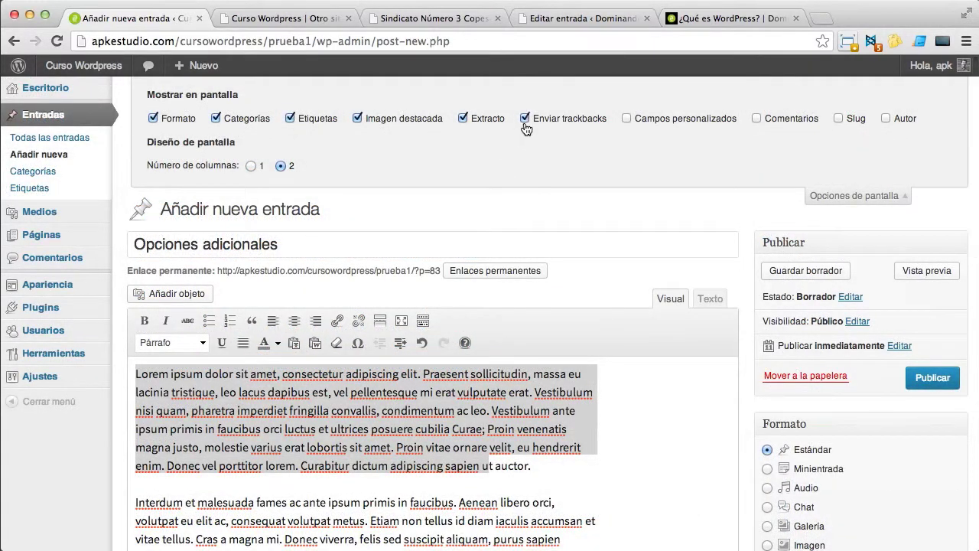
scroll(111, 373, down, 10)
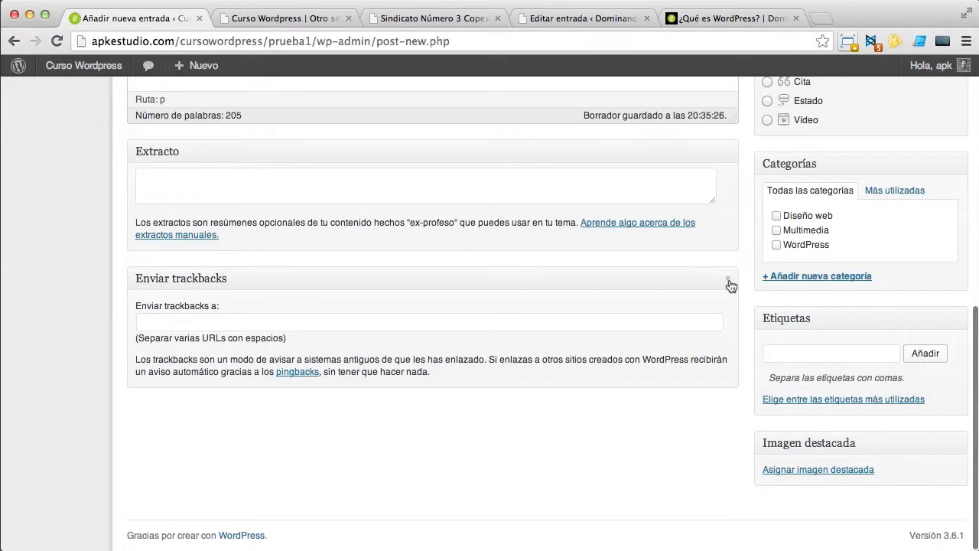
click(244, 324)
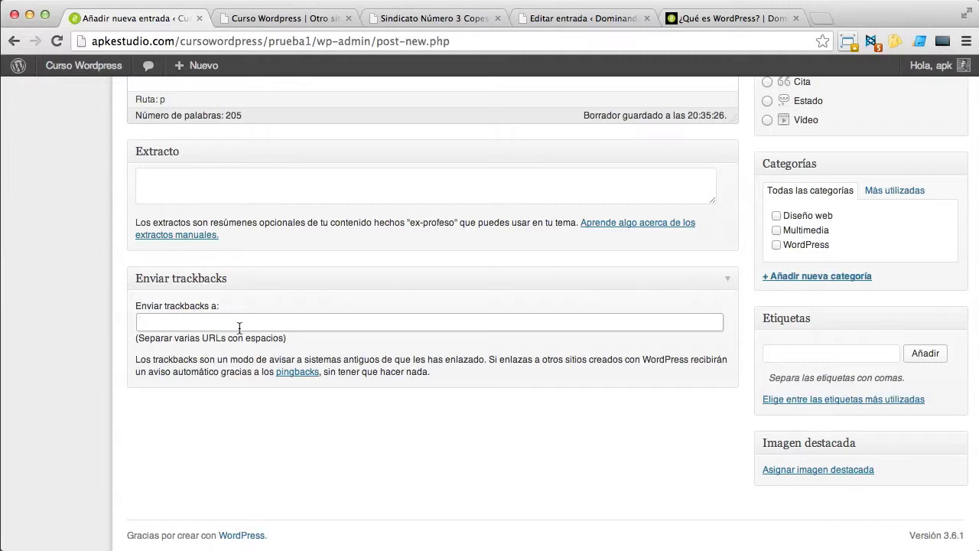
Step: Show the Campos personalizados section on the post editing page and view it below the trackbacks section
scroll(239, 328, up, 15)
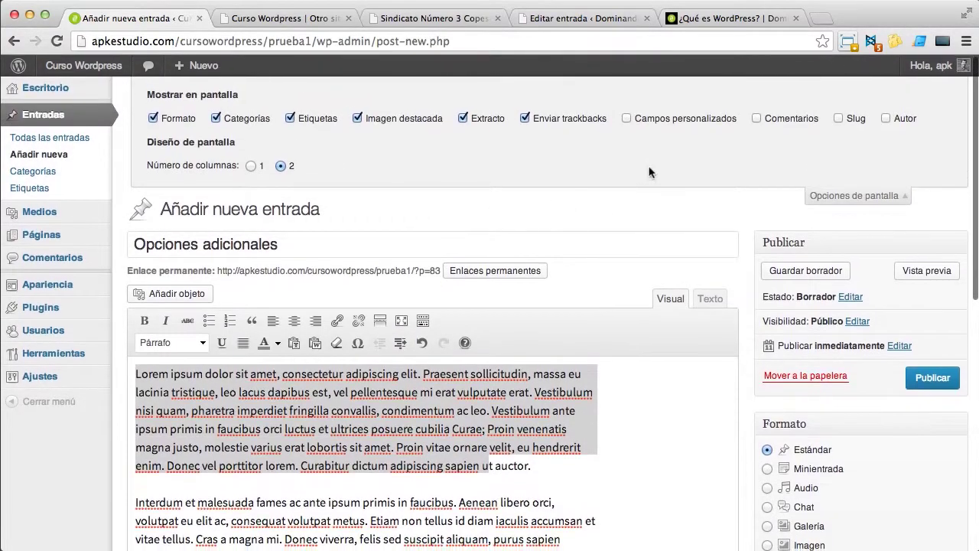
click(652, 124)
scroll(774, 223, down, 15)
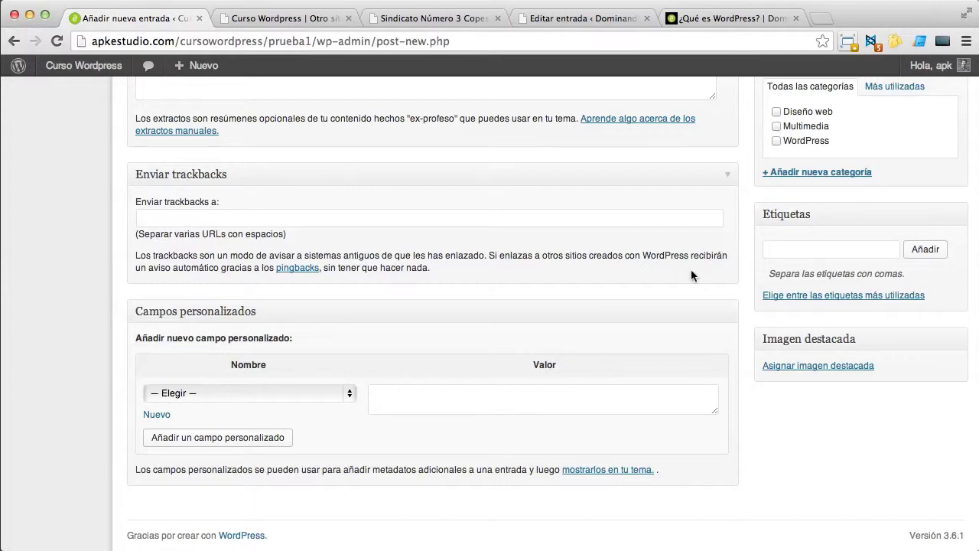
scroll(691, 269, up, 10)
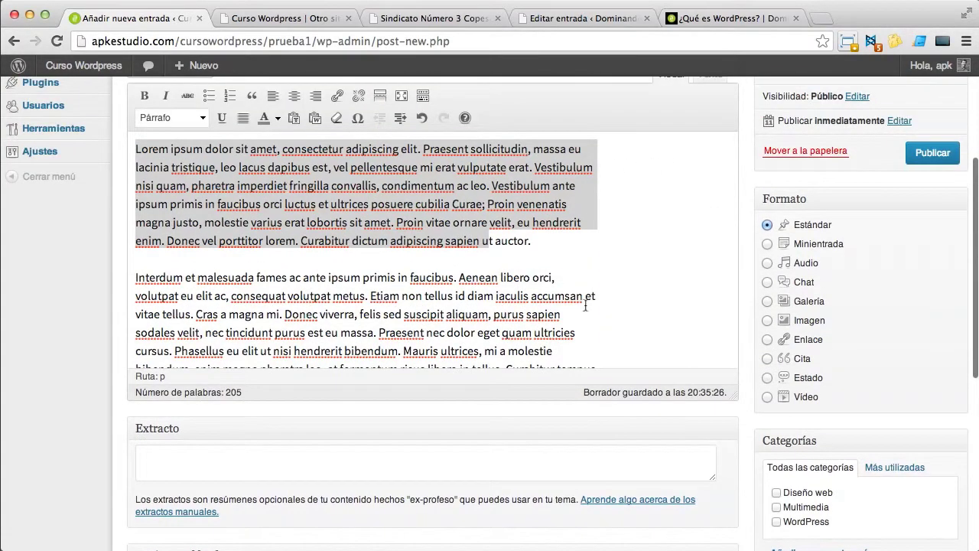
scroll(787, 418, down, 10)
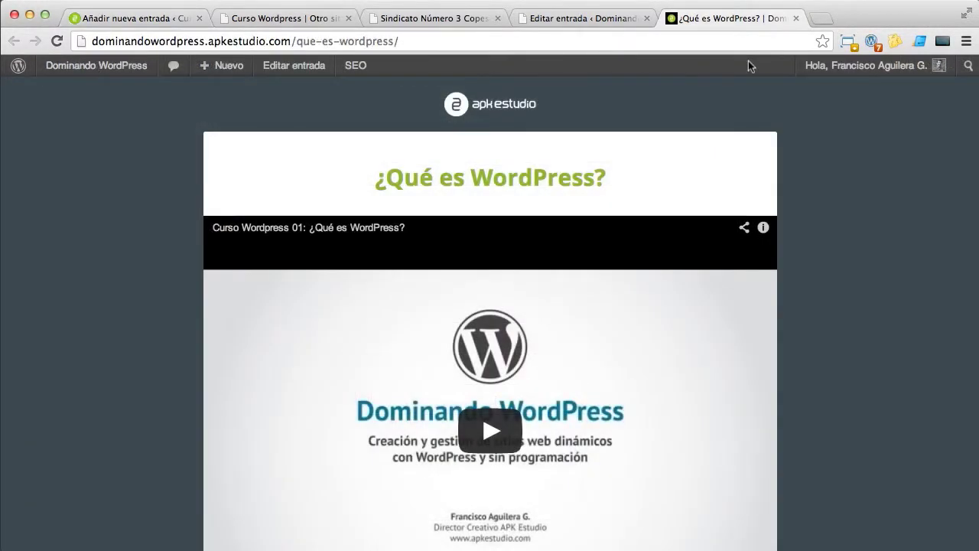
Step: Examine the title, embedded video and description of the published "¿Qué es WordPress?" post
scroll(815, 142, down, 3)
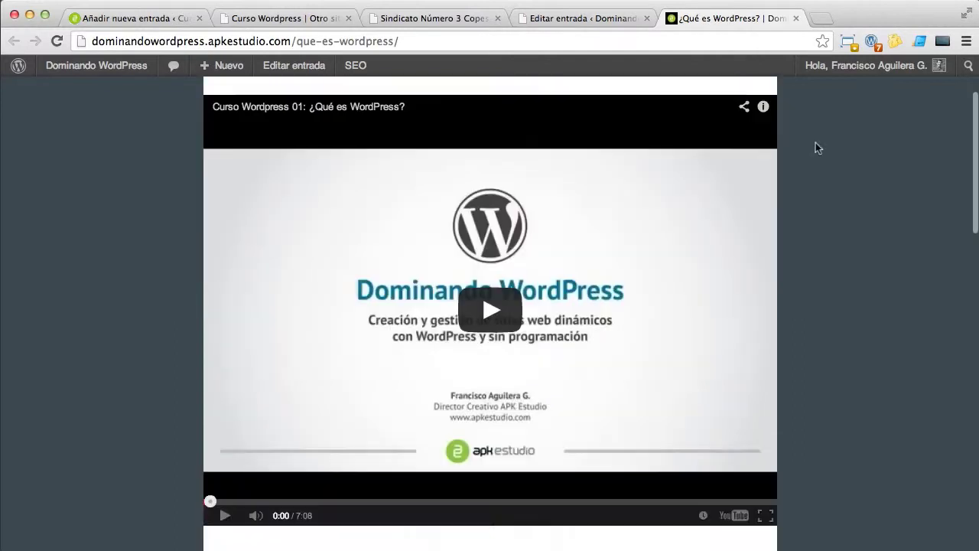
scroll(815, 143, up, 3)
scroll(816, 145, down, 6)
scroll(816, 145, down, 3)
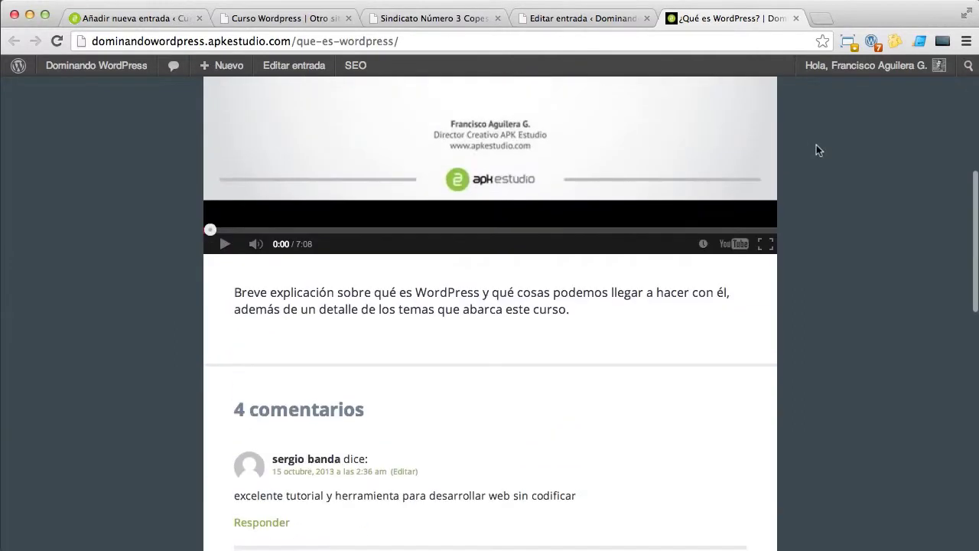
scroll(816, 144, up, 3)
scroll(816, 145, up, 3)
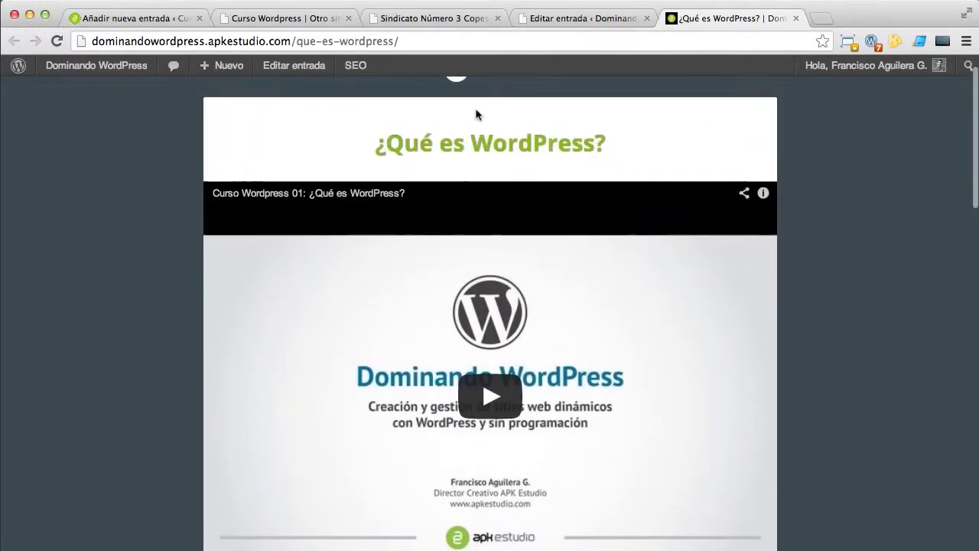
drag(476, 114, 660, 159)
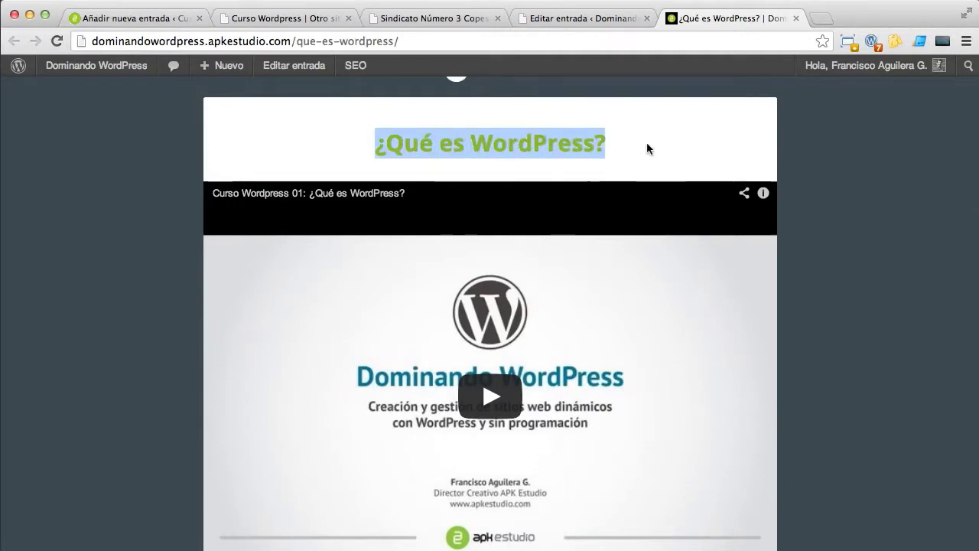
click(647, 141)
scroll(647, 142, down, 2)
scroll(203, 218, down, 6)
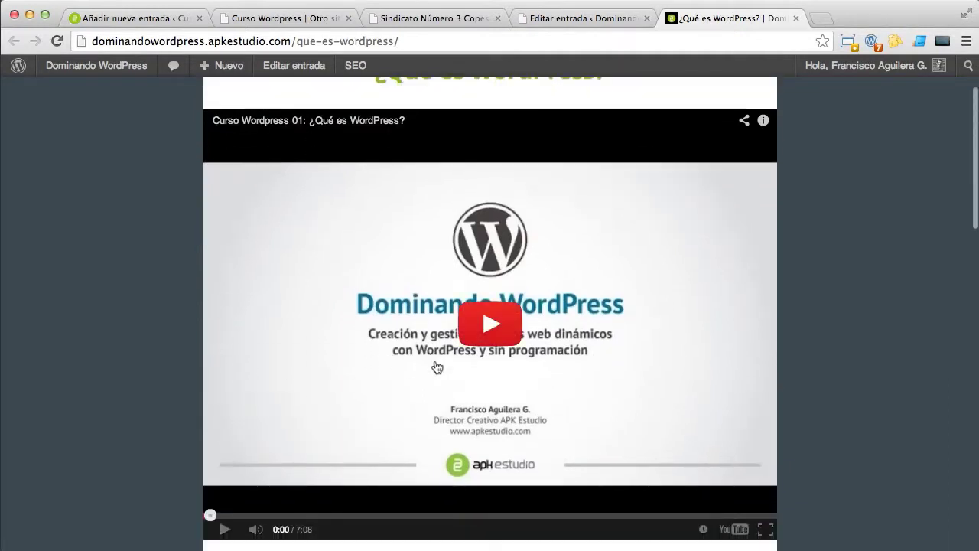
drag(235, 393, 554, 430)
click(600, 421)
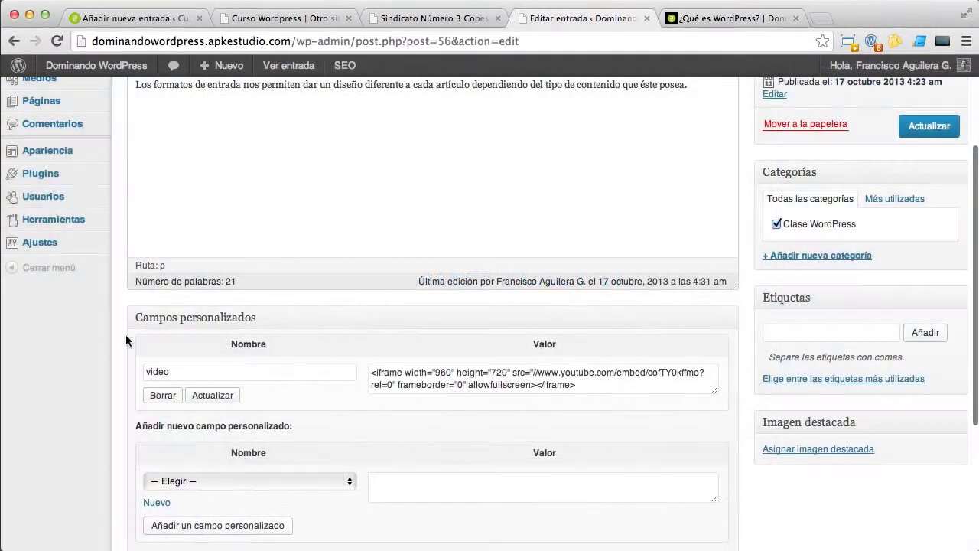
Step: Examine the name and iframe value of the "video" custom field in the existing post, and return to the published "¿Qué es WordPress?" page
click(197, 370)
drag(176, 372, 146, 372)
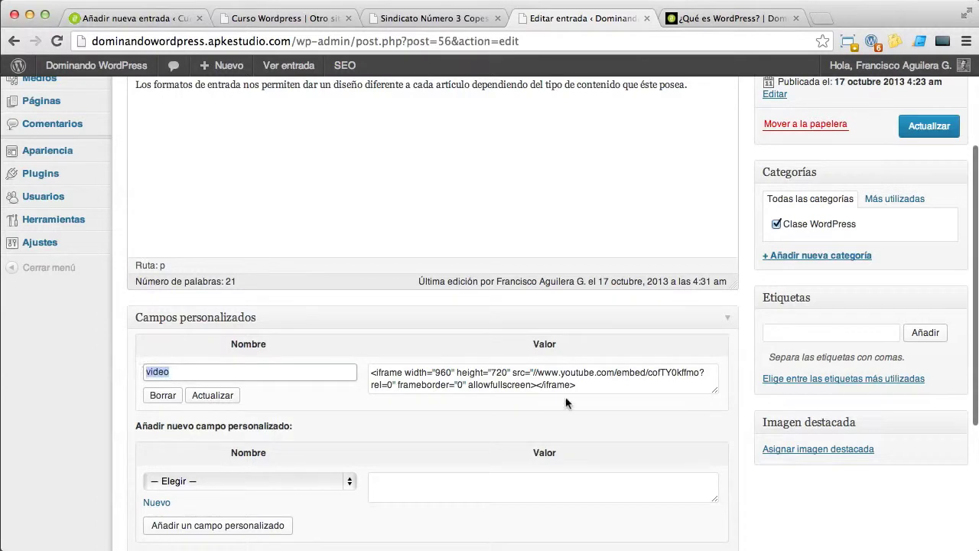
drag(582, 388, 373, 373)
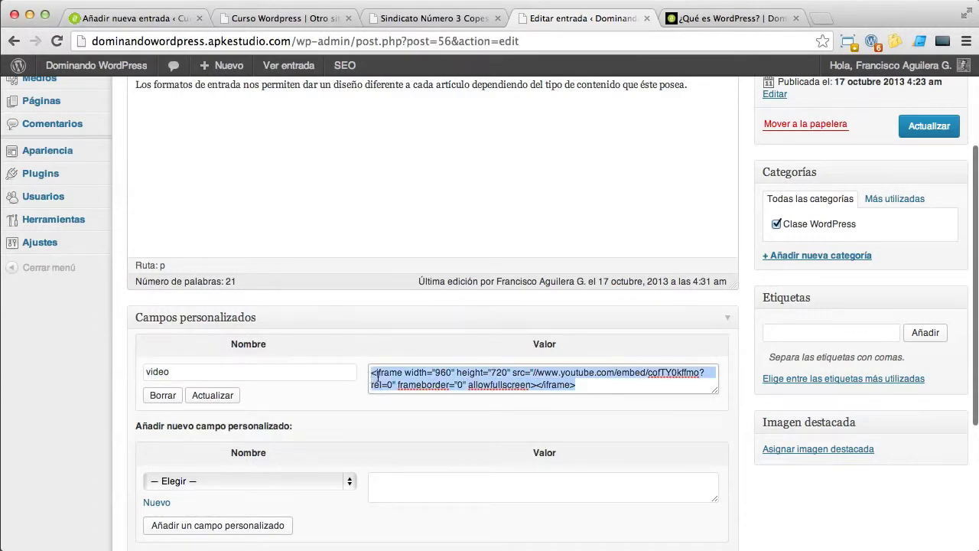
click(722, 17)
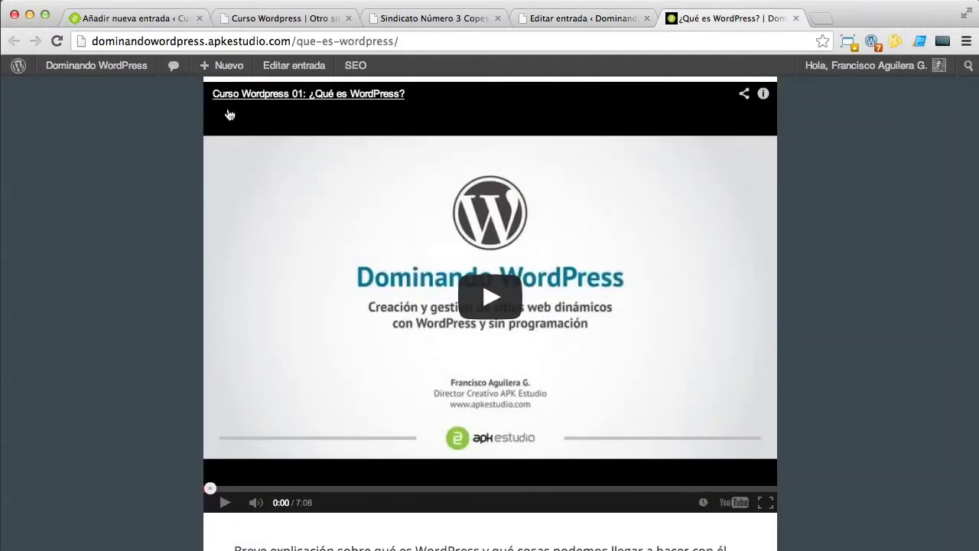
Step: Highlight the description below the video in the published post, and return to the new post's custom field Valor box
scroll(660, 360, down, 2)
drag(235, 451, 564, 483)
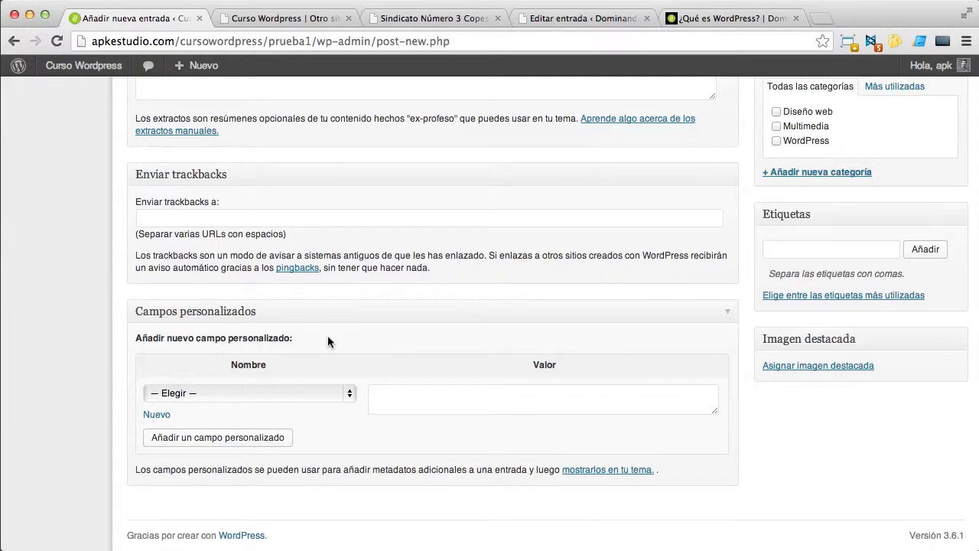
click(369, 400)
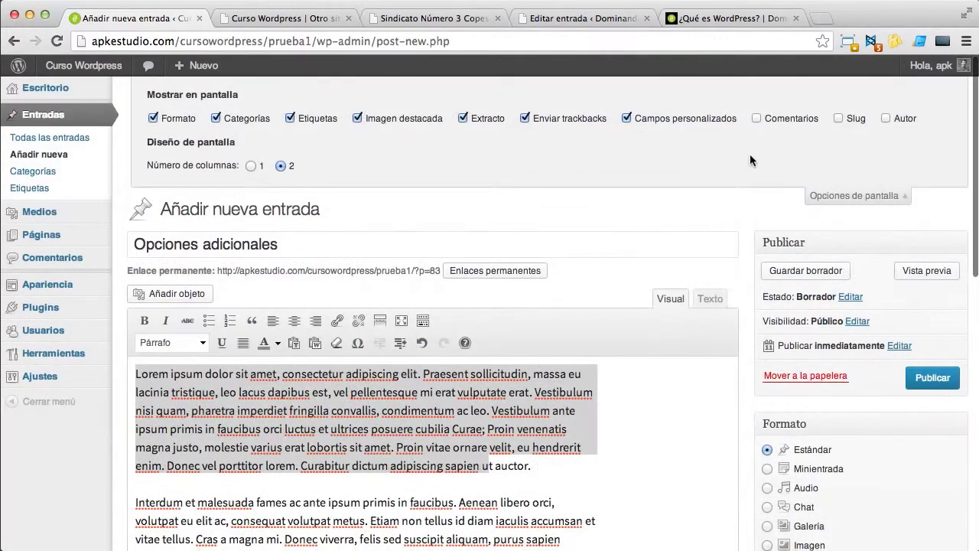
Step: Enable the Comentarios section in the screen options and show it below Campos personalizados
click(756, 118)
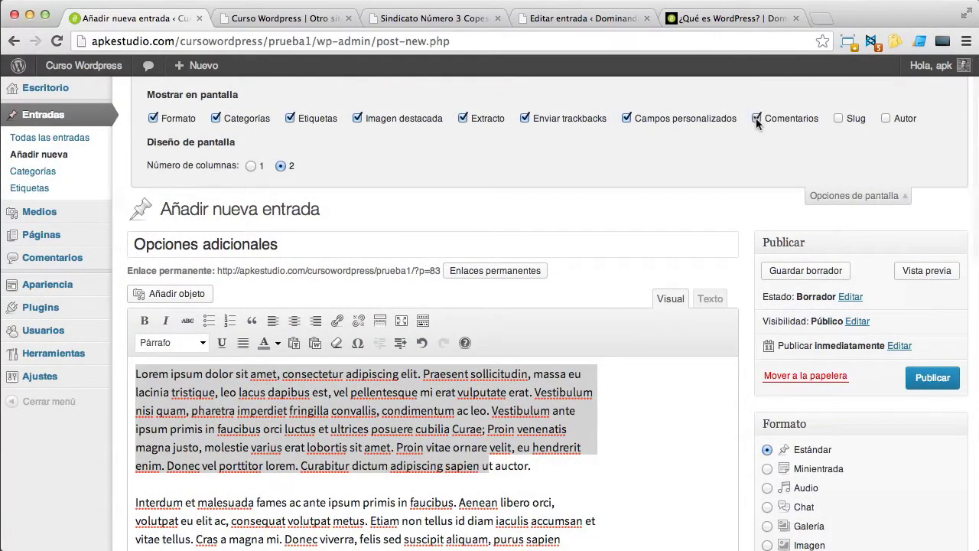
scroll(744, 123, down, 15)
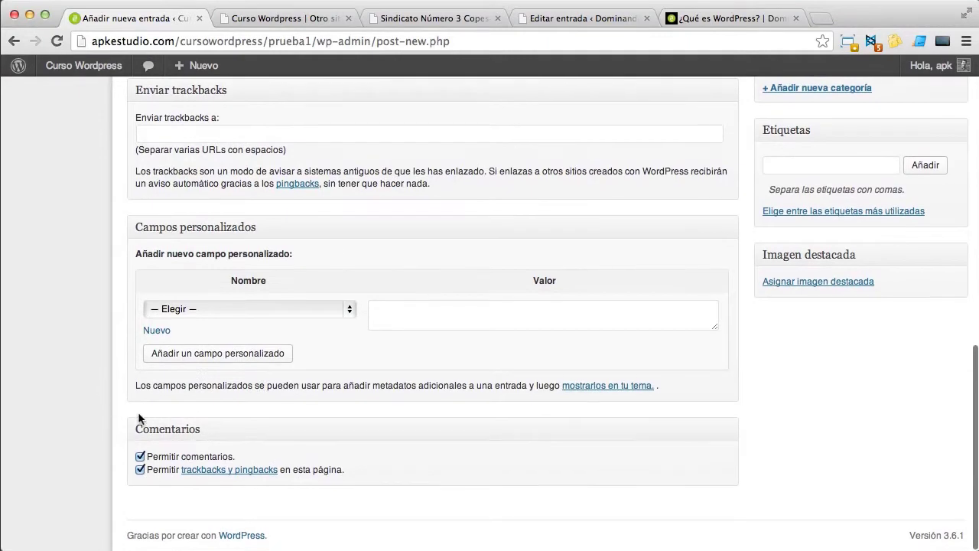
Step: Toggle Permitir comentarios and Permitir trackbacks y pingbacks off and on again in the Comentarios section
click(168, 459)
click(164, 462)
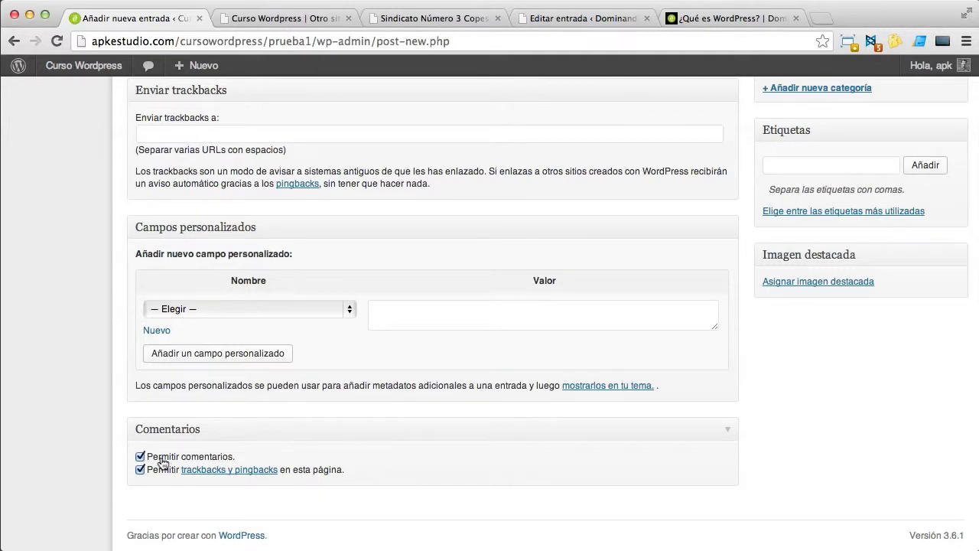
click(163, 462)
click(161, 465)
click(155, 475)
click(156, 477)
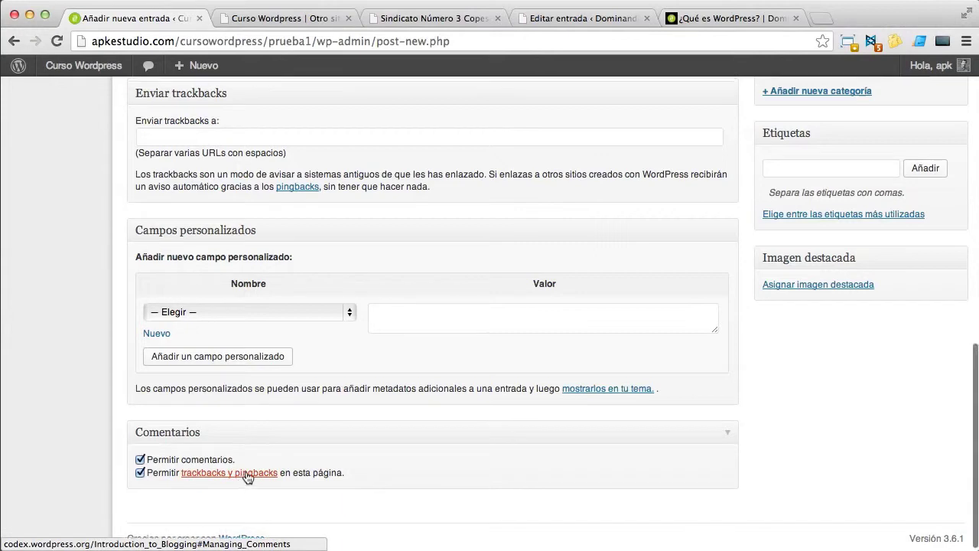
Step: Enable the Slug section in the screen options and set the post's slug to "opciones-adicionales"
scroll(220, 312, up, 3)
scroll(321, 329, down, 1)
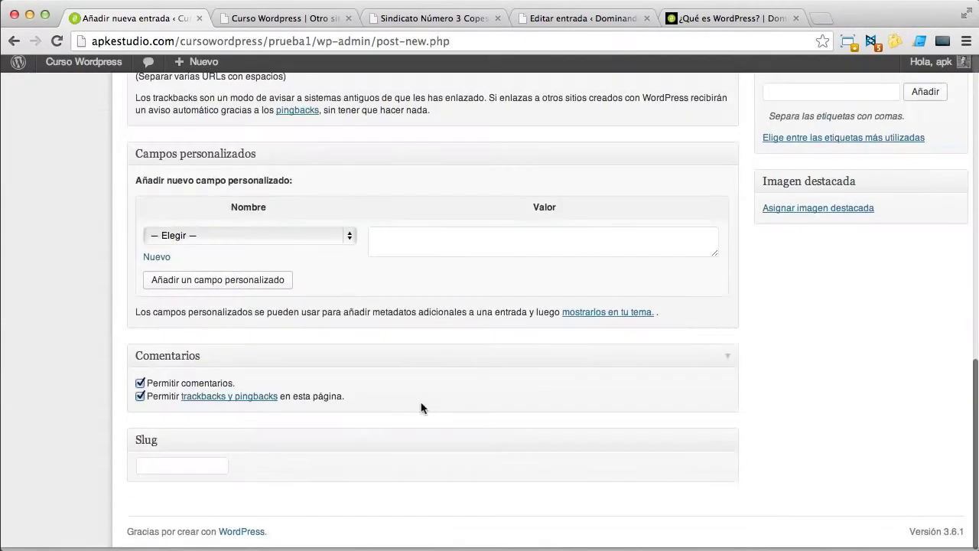
click(172, 471)
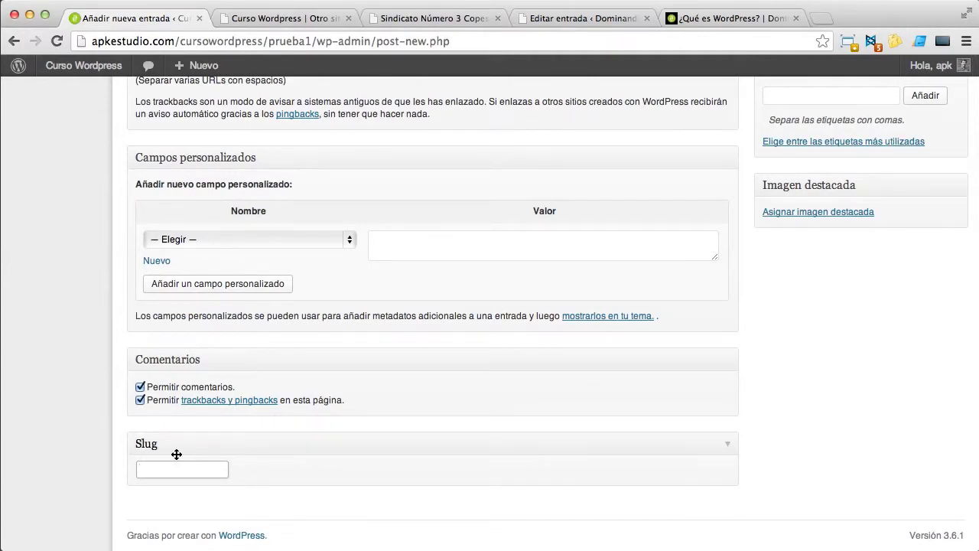
text(opciones-ad9icion)
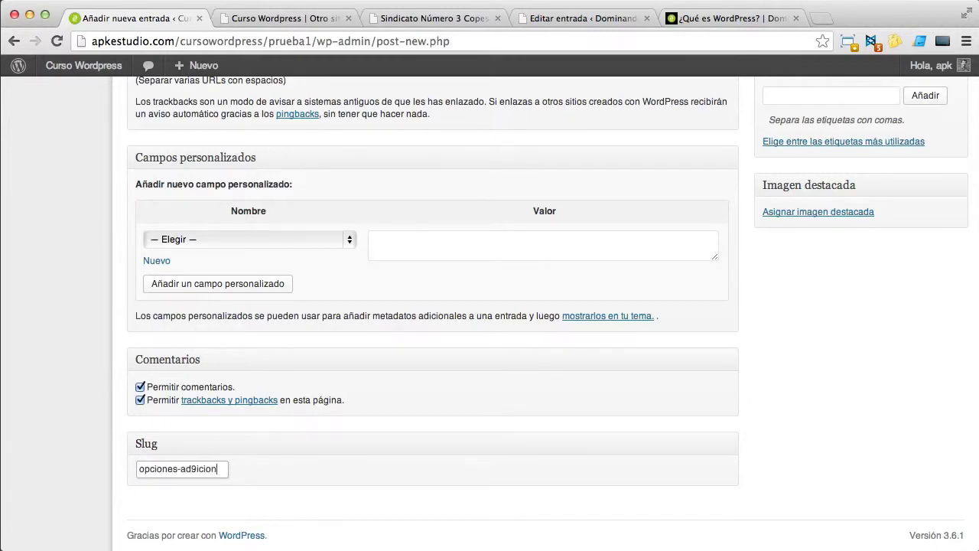
text(ales)
key(Left)
key(Left)
key(Left)
key(Left)
key(Left)
key(Left)
key(Left)
key(Left)
key(Left)
key(BackSpace)
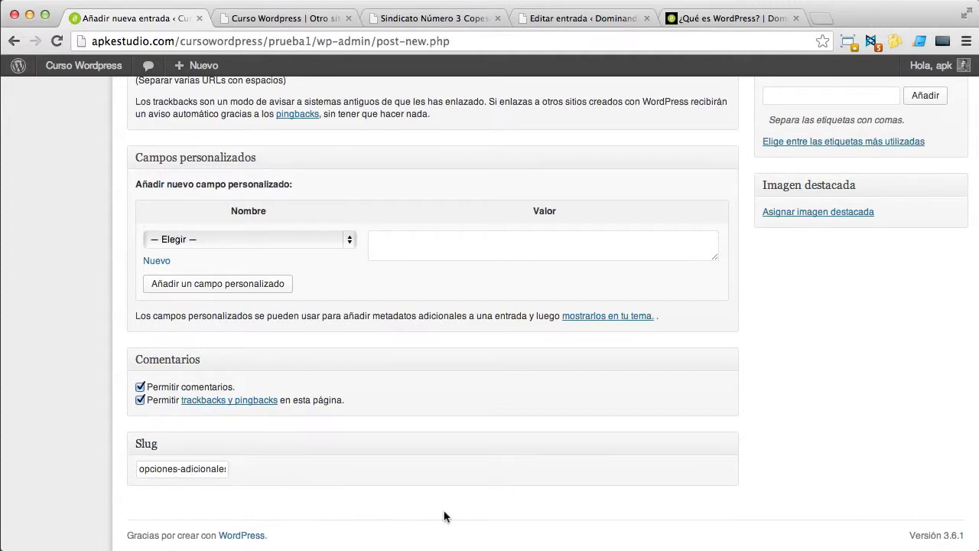
Step: Enable the Autor section in the screen options and show it below the Slug section
scroll(770, 473, up, 1)
scroll(769, 473, up, 15)
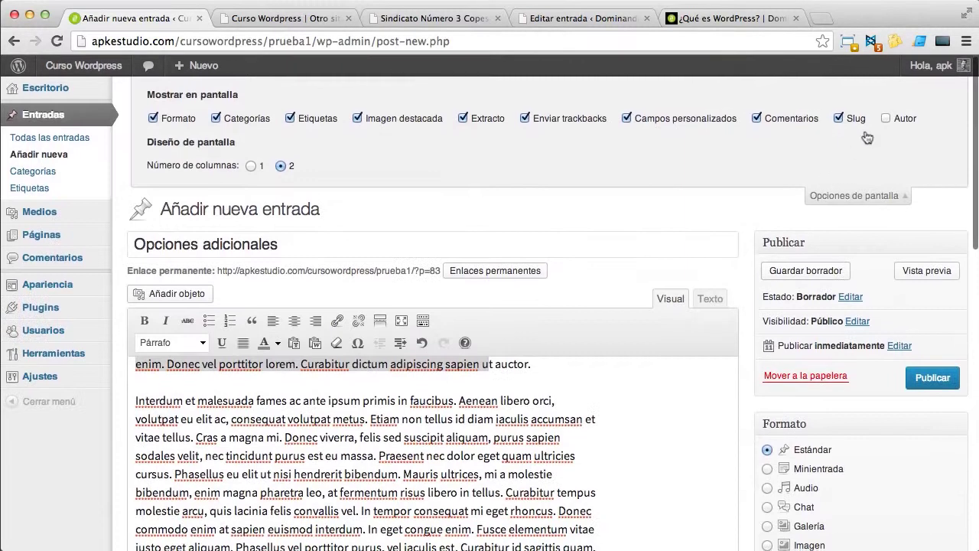
click(885, 118)
scroll(886, 118, down, 15)
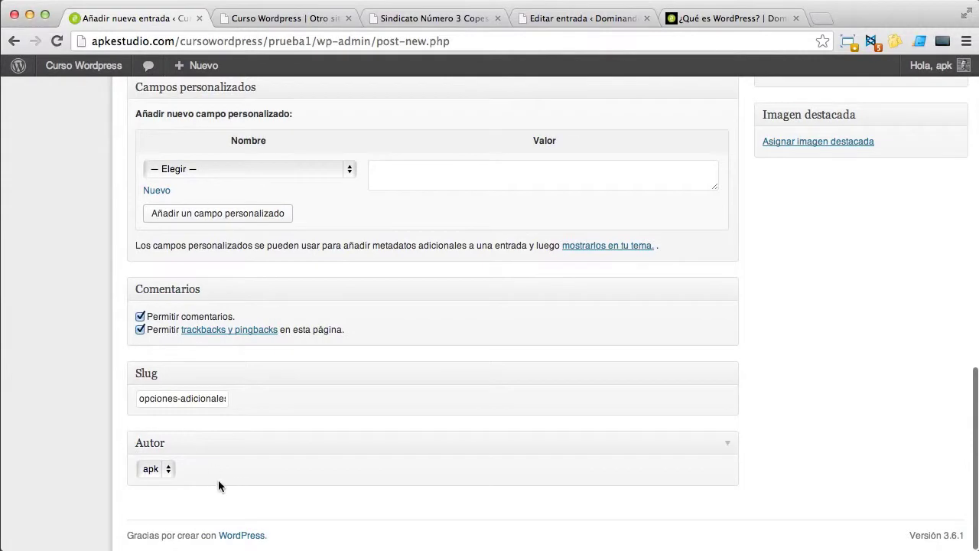
Step: Examine the list of available authors in the Autor section and leave the selection as it is
click(170, 469)
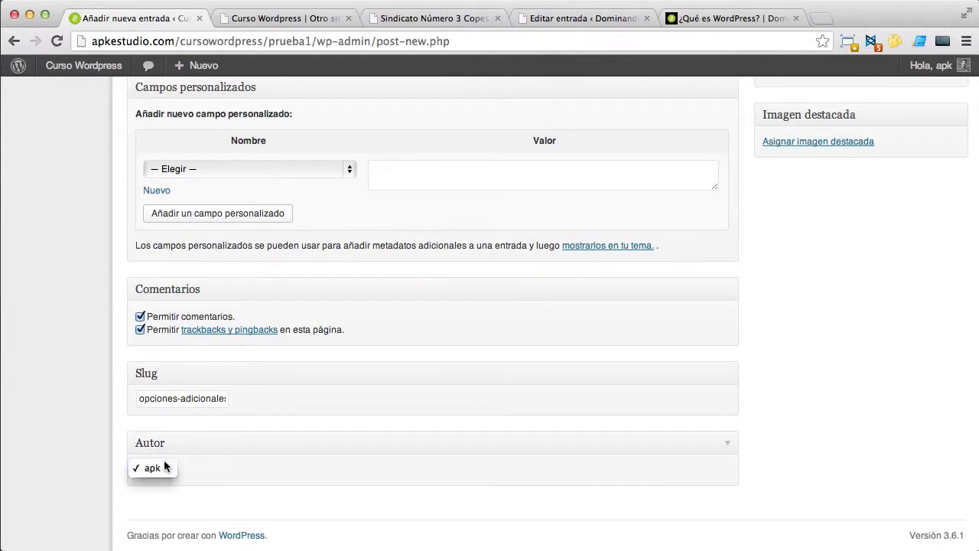
click(159, 478)
click(170, 470)
click(220, 475)
click(167, 468)
click(161, 470)
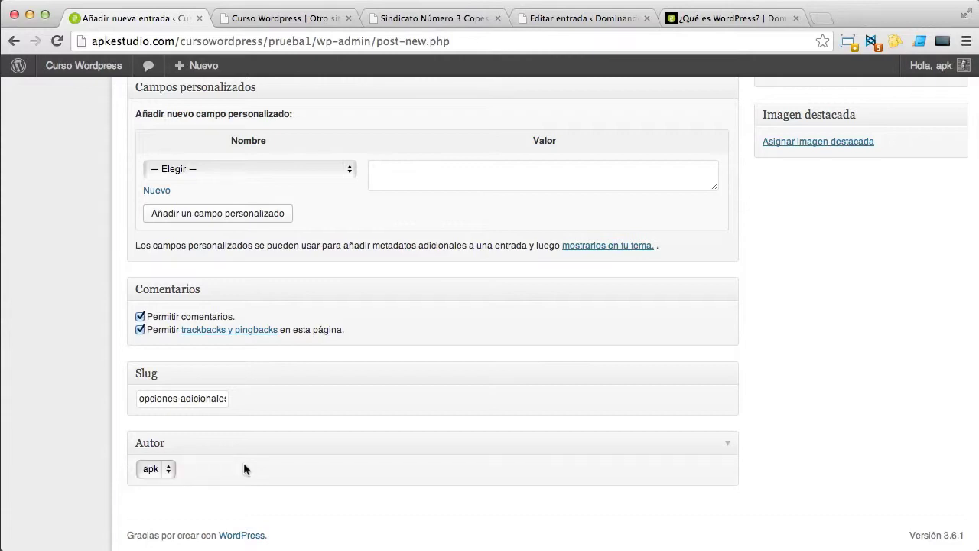
click(171, 470)
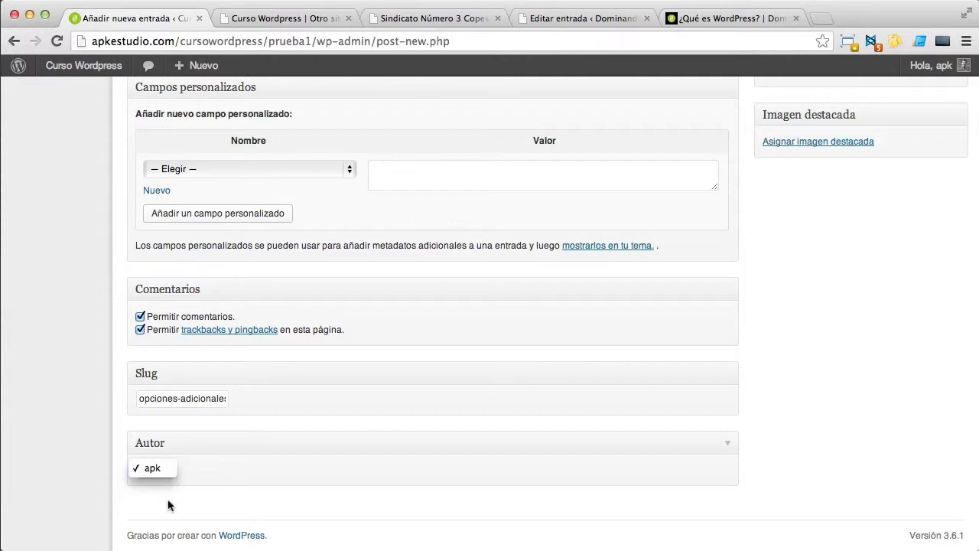
click(197, 475)
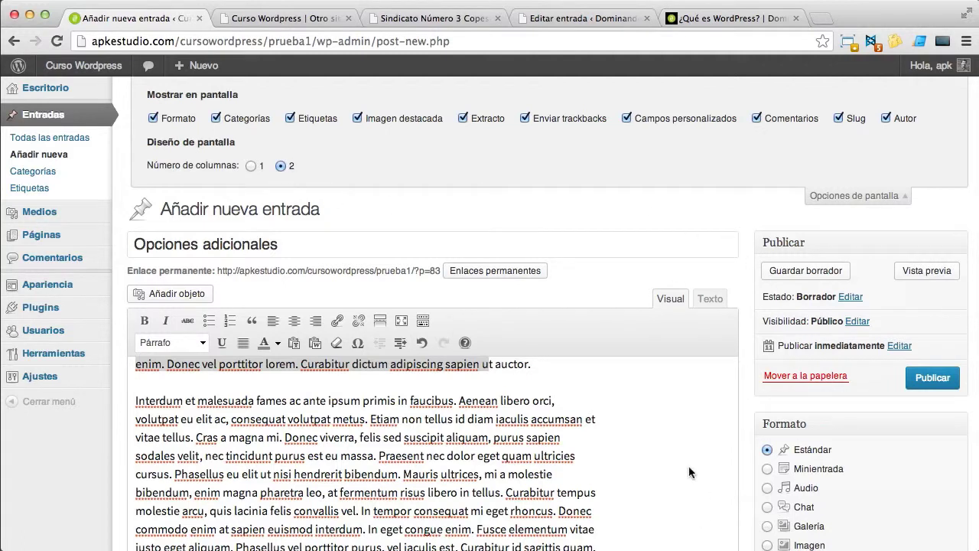
Step: Try the one-column screen layout, look through the rearranged sections, and restore the two-column layout
click(251, 166)
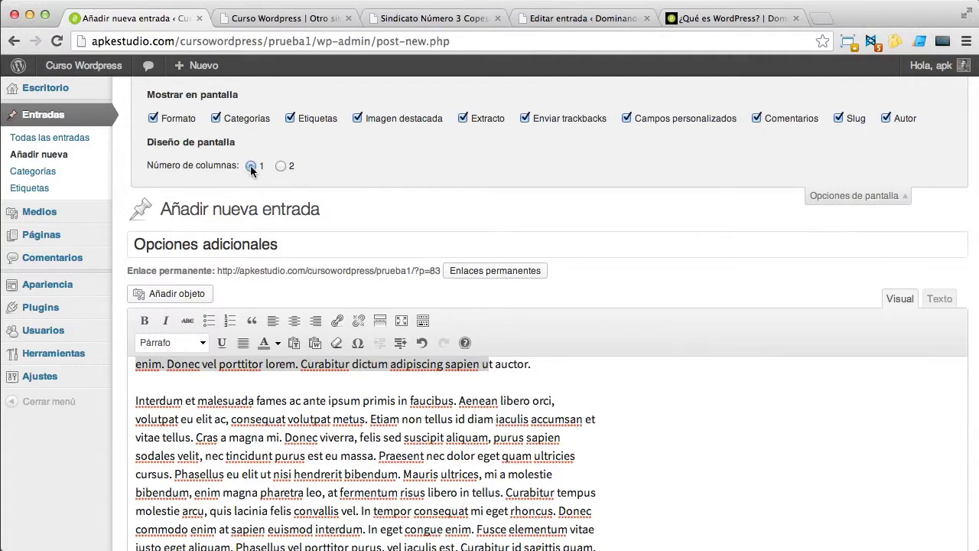
scroll(187, 247, down, 5)
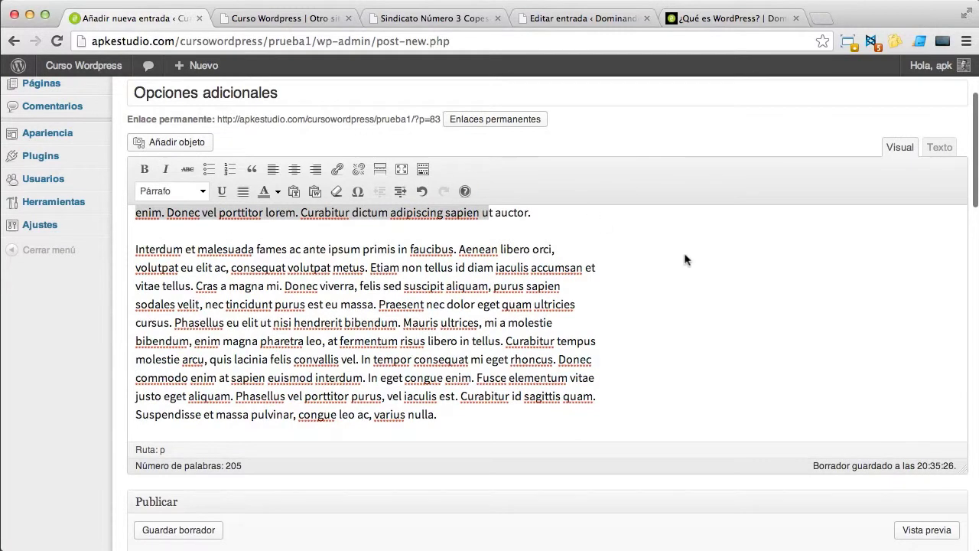
scroll(327, 330, down, 15)
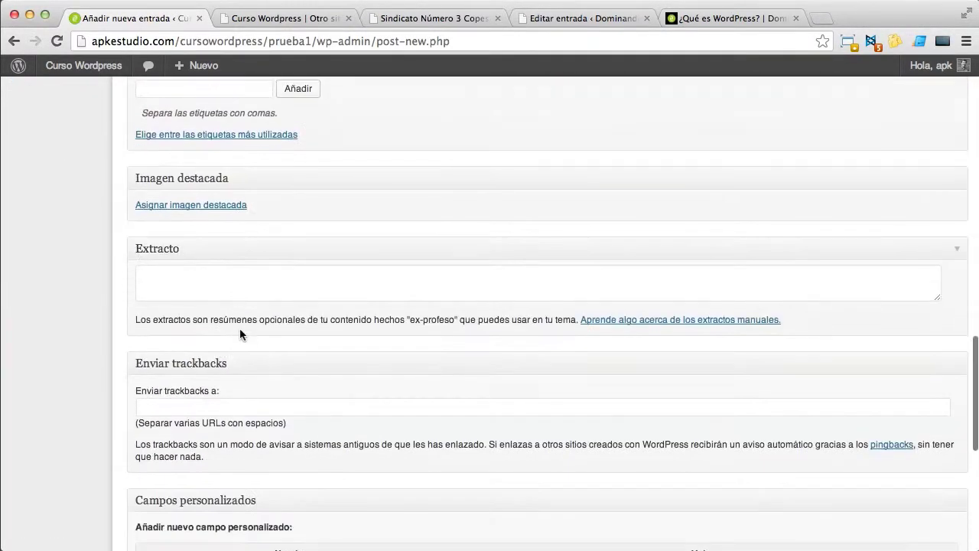
scroll(239, 331, down, 10)
scroll(253, 252, up, 20)
click(280, 166)
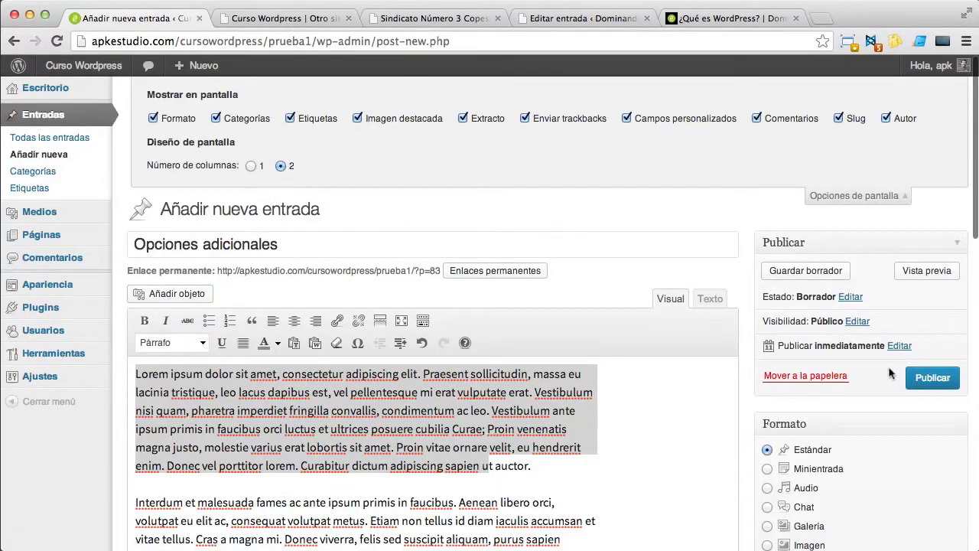
Step: Publish the "Opciones adicionales" post and show the Slug, Autor and Comentarios sections at the end of its editing page
click(929, 378)
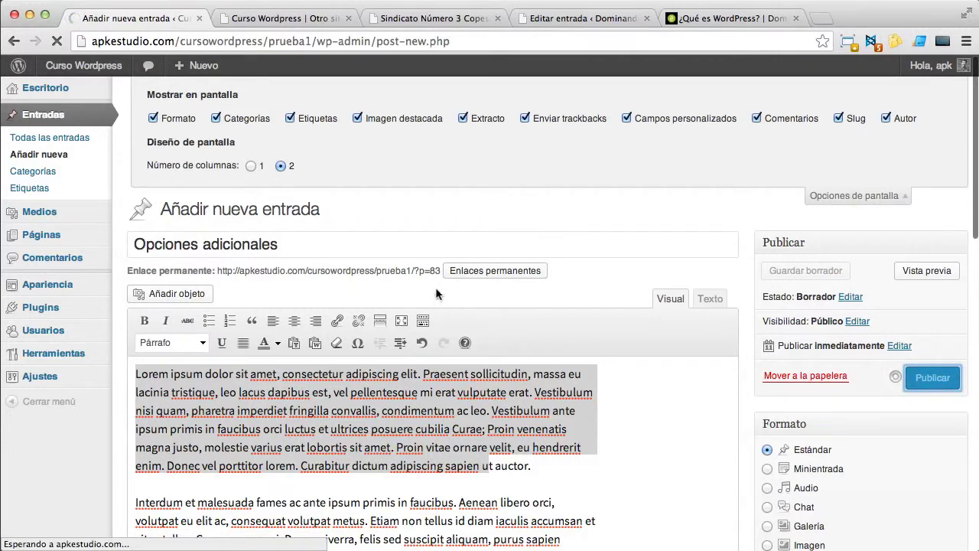
scroll(382, 242, down, 5)
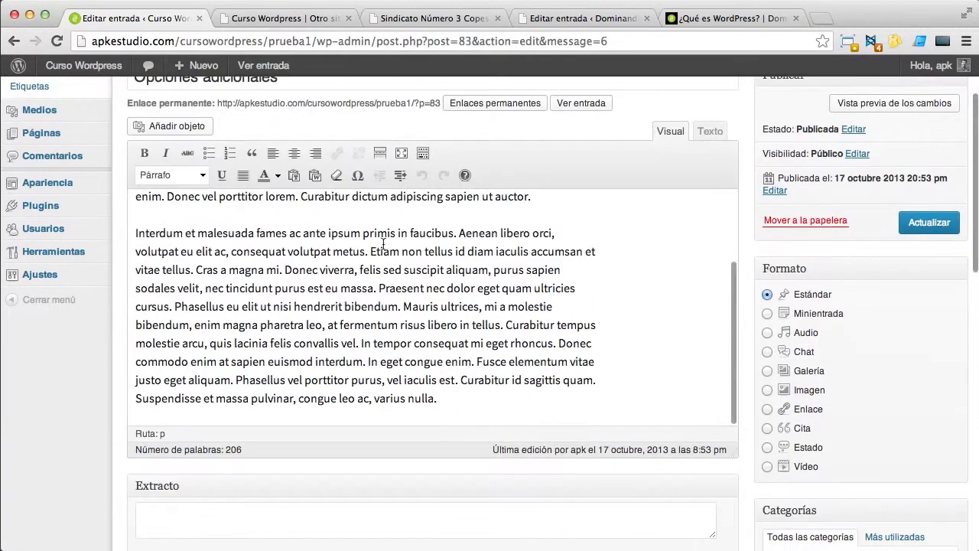
scroll(131, 299, down, 15)
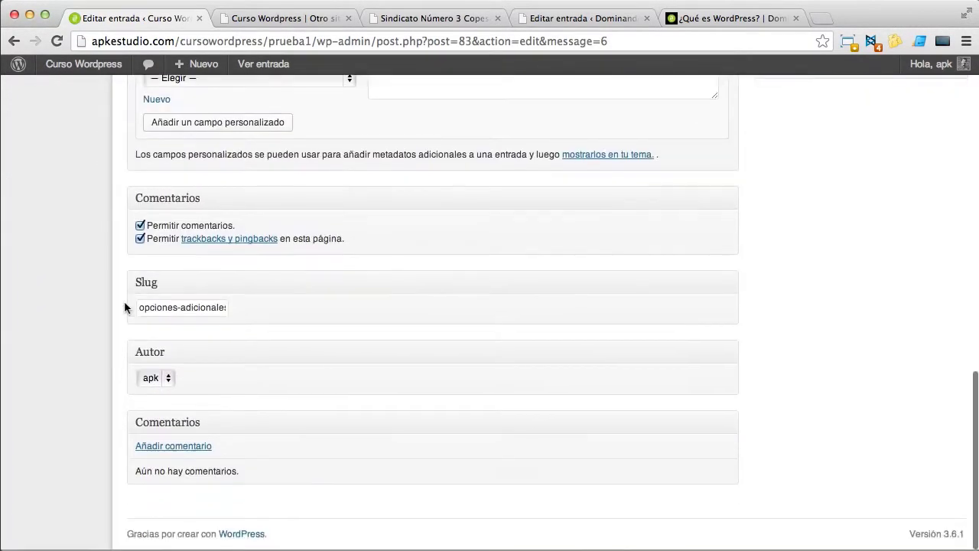